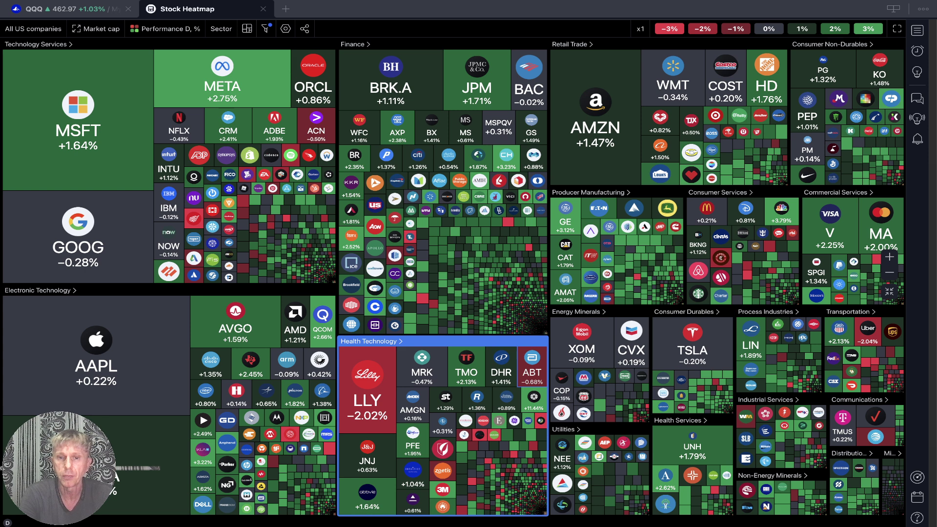
Close the Stock Heatmap tab to return to the QQQ chart.
mouse_move(532, 371)
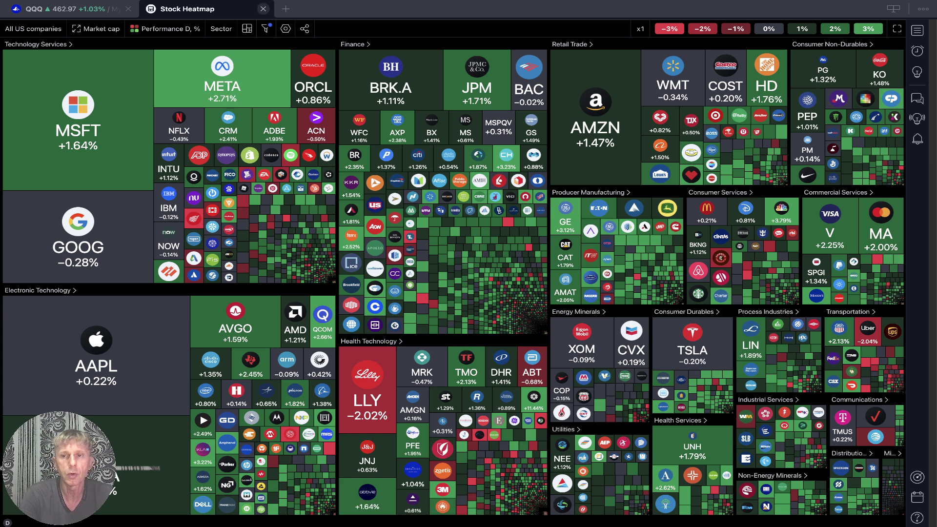
left_click(263, 9)
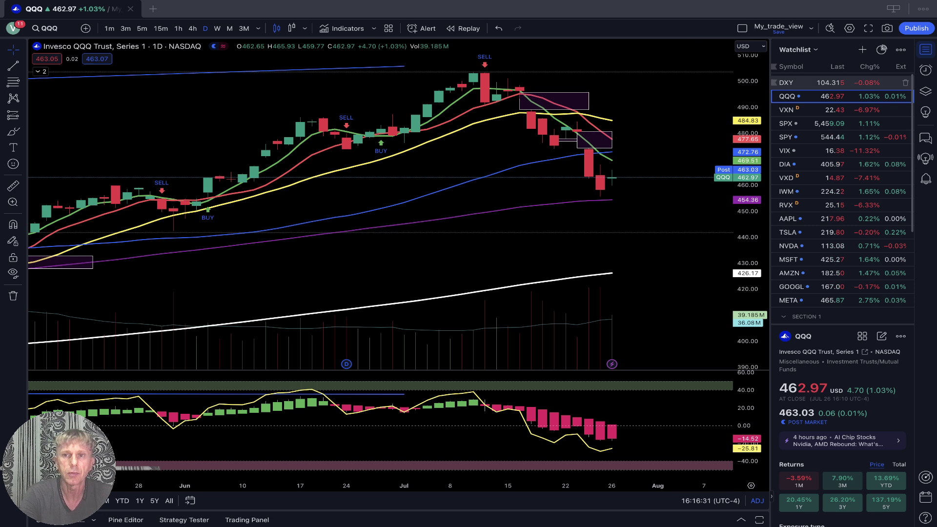
Load the U.S. Dollar Index (DXY) daily chart from the watchlist.
left_click(805, 82)
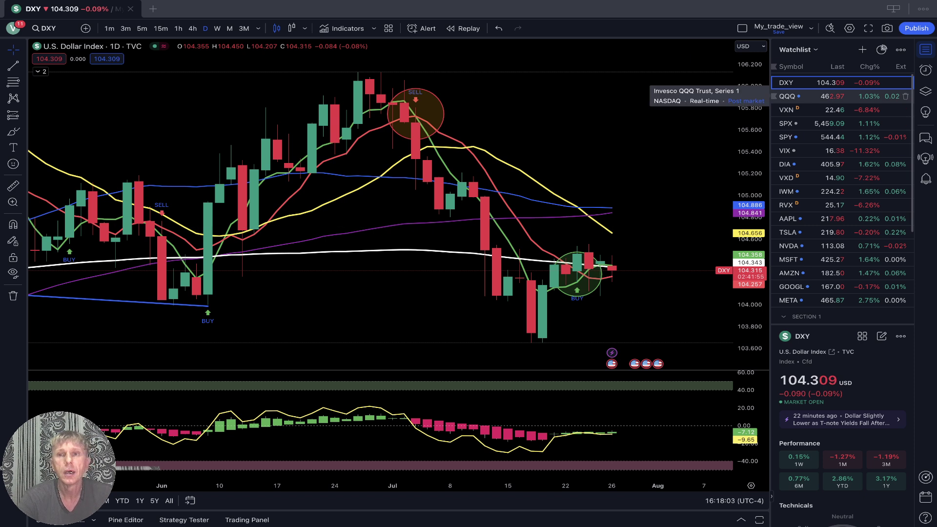
Switch the chart back to QQQ from the watchlist.
left_click(787, 96)
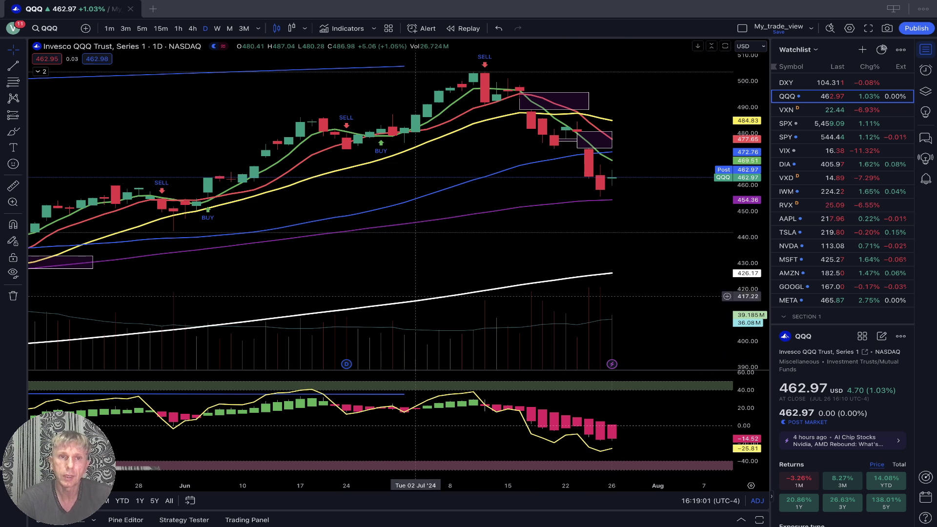
View QQQ on 4-hour, then 1-hour candles, then open the VXN daily chart.
left_click(193, 28)
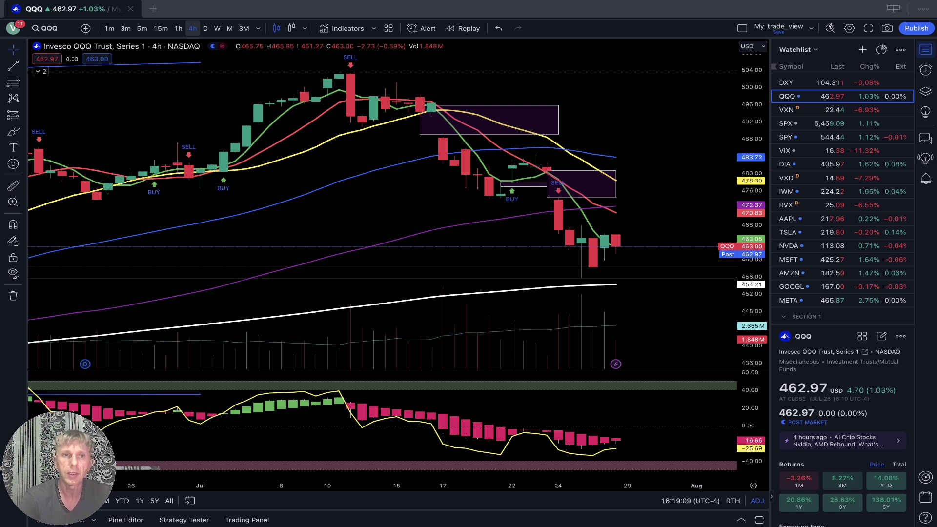
left_click(178, 29)
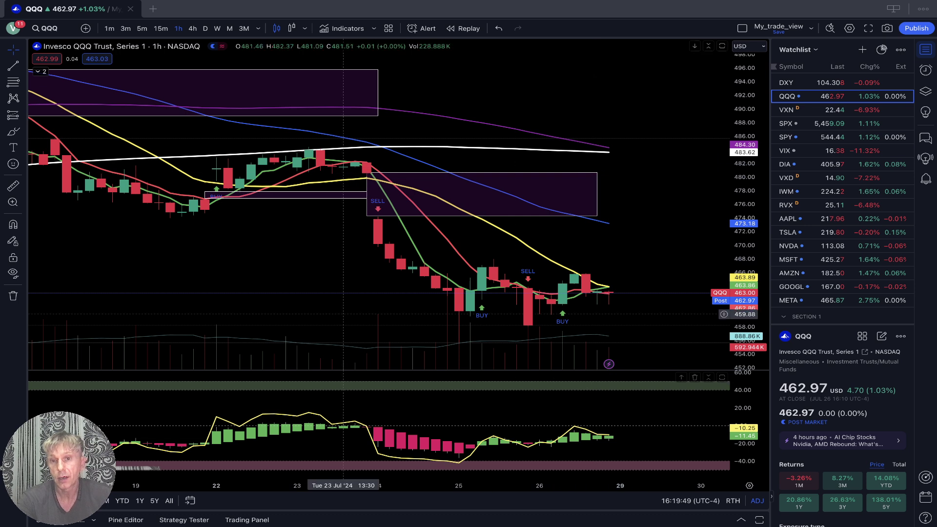
scroll(343, 314, "right", 5)
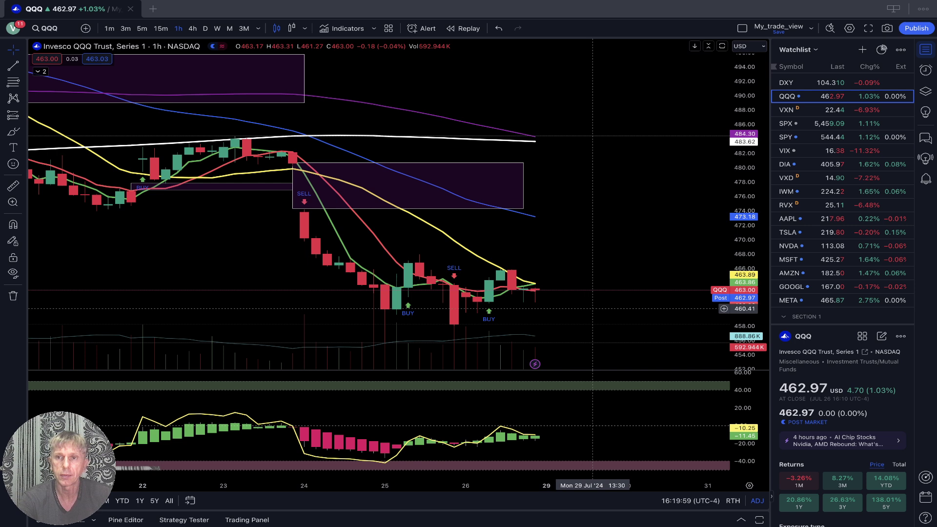
left_click(805, 110)
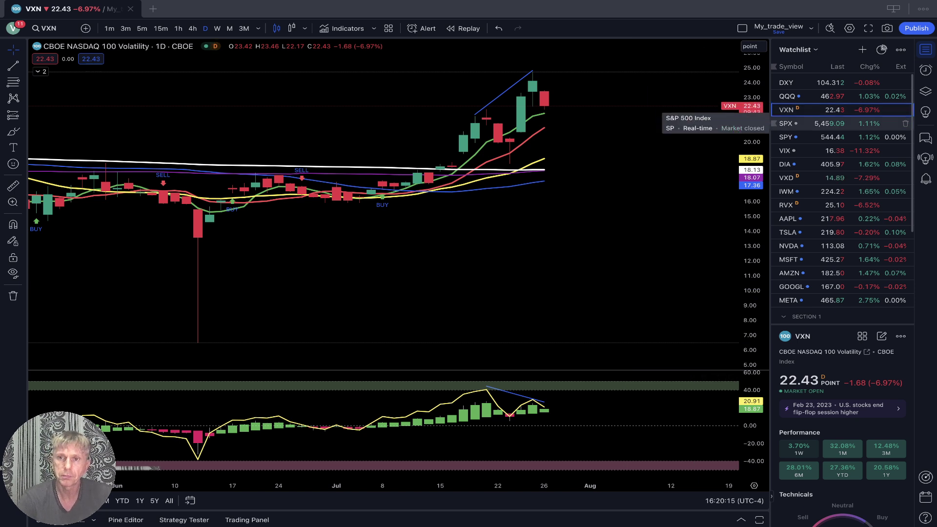
Load the S&P 500 Index (SPX) daily chart from the watchlist.
left_click(786, 123)
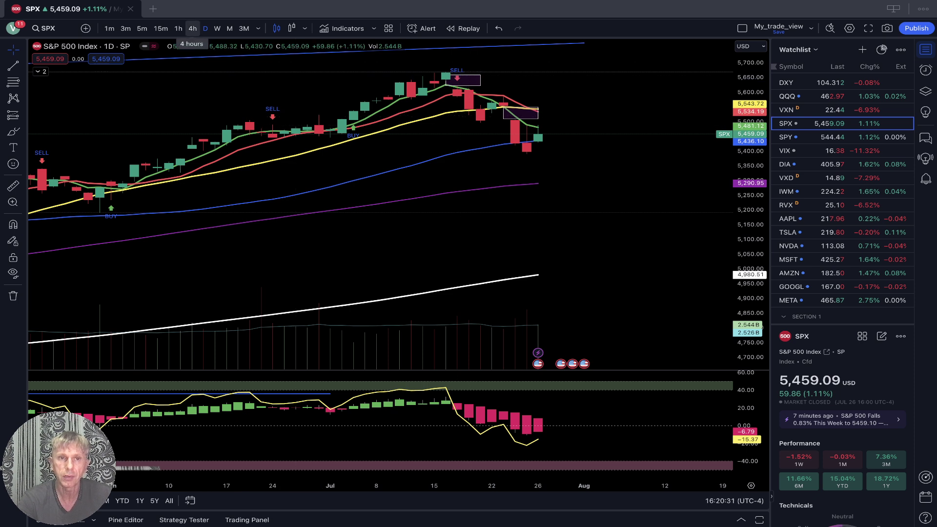
Switch SPX to 4-hour candles, then to 1-hour using the typed 1h interval.
left_click(192, 29)
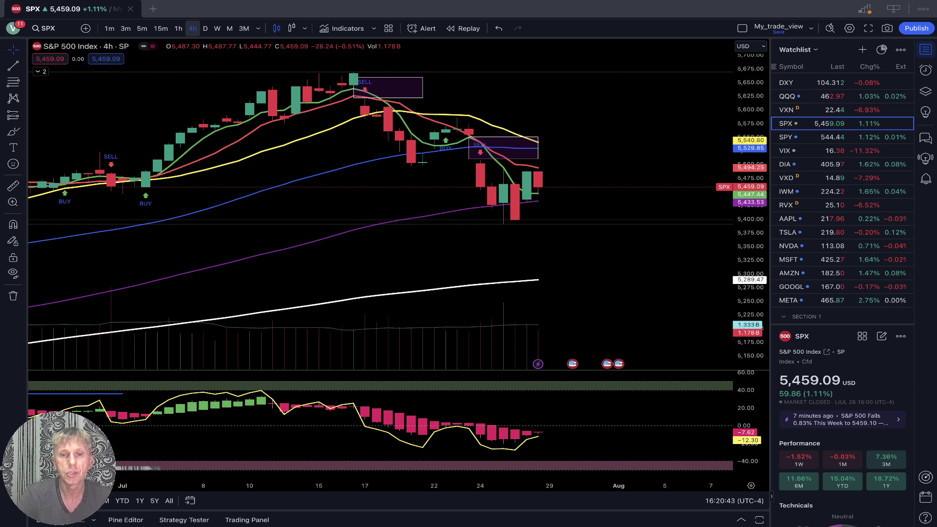
type("1h")
key("Return")
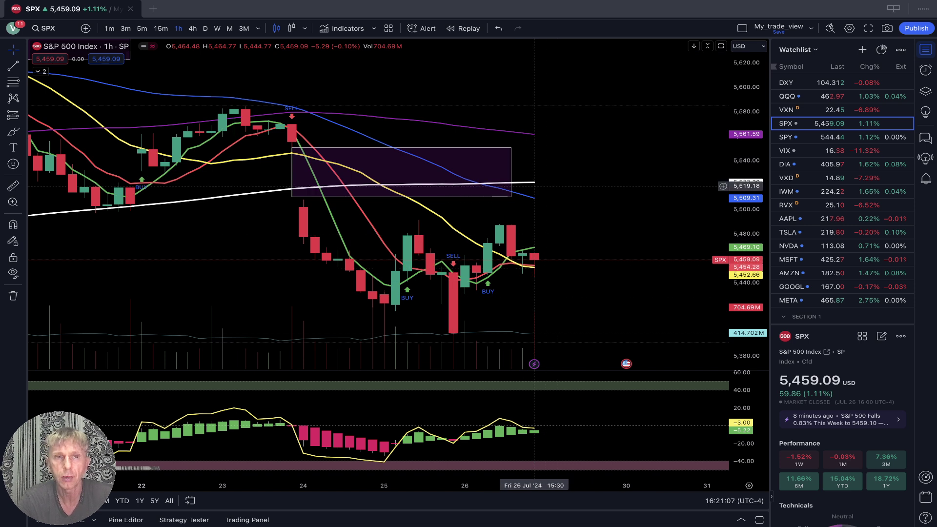
Show VIX on daily candles zoomed out, then load the DIA chart.
left_click(824, 151)
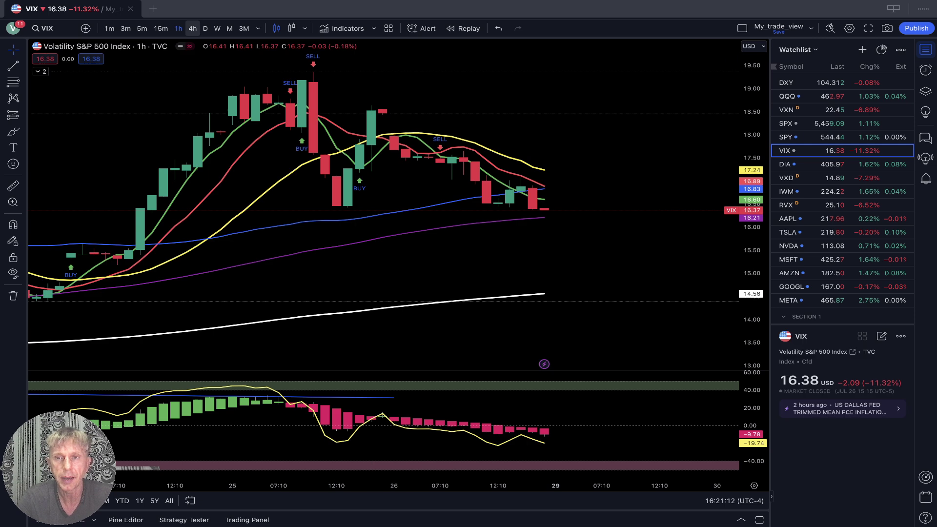
left_click(205, 28)
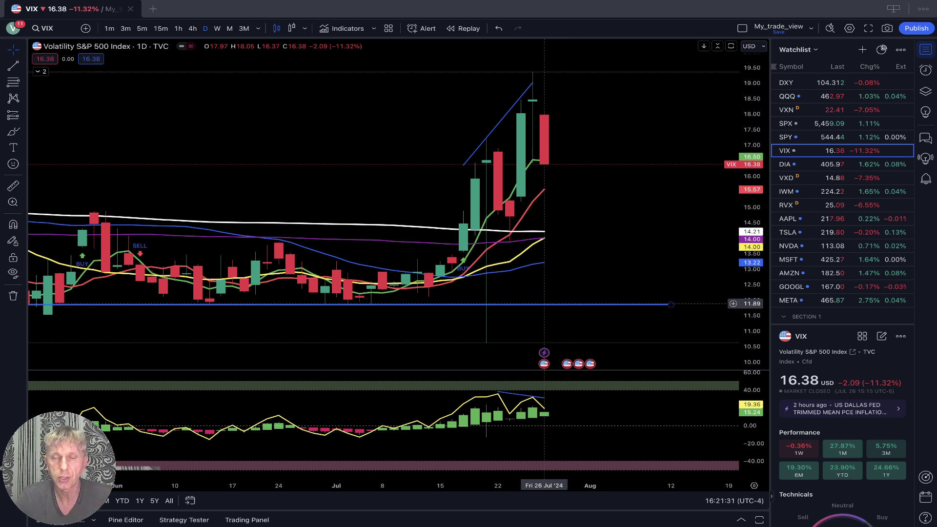
scroll(536, 244, "down", 3)
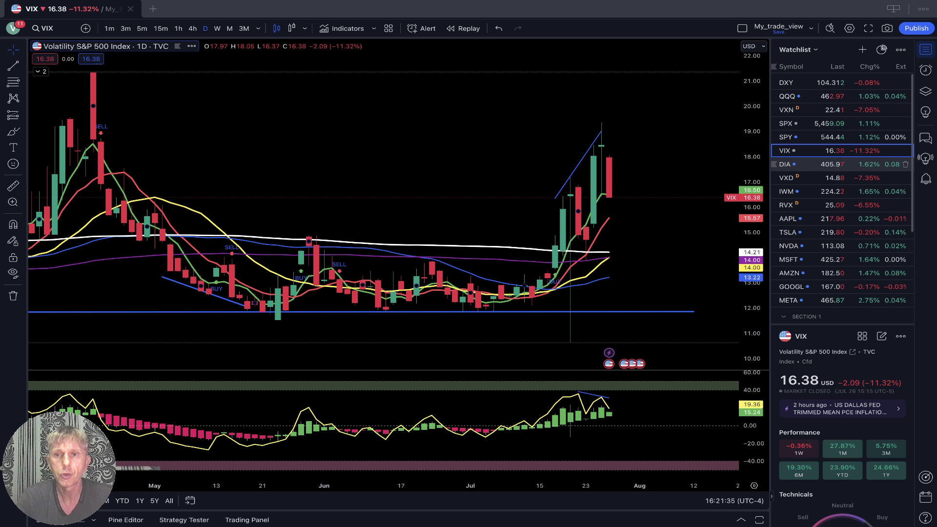
left_click(786, 164)
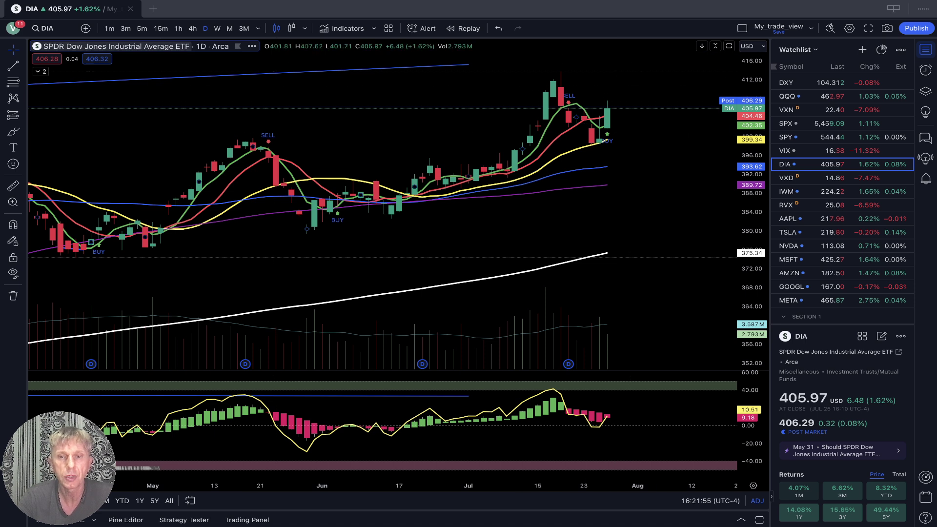
View DIA on 4-hour, then 1-hour candles, then step the watchlist down to IWM.
left_click(192, 28)
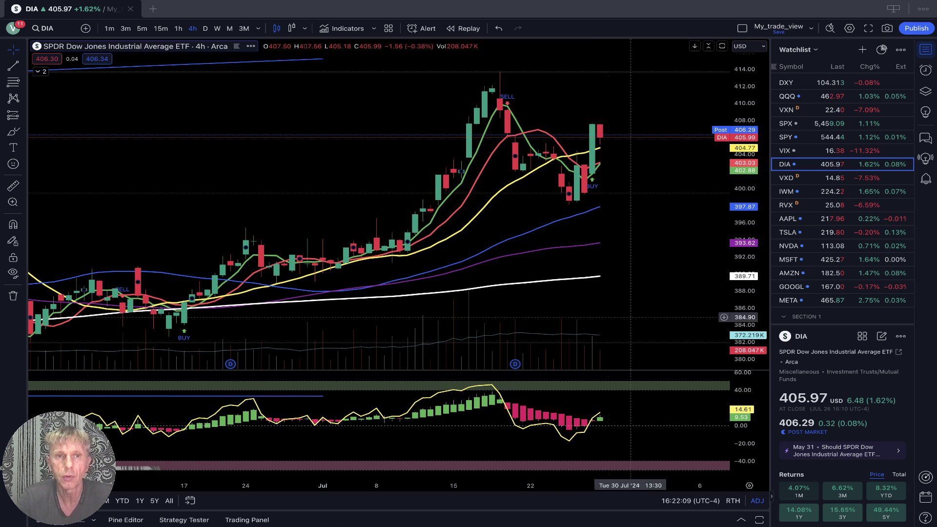
left_click(178, 29)
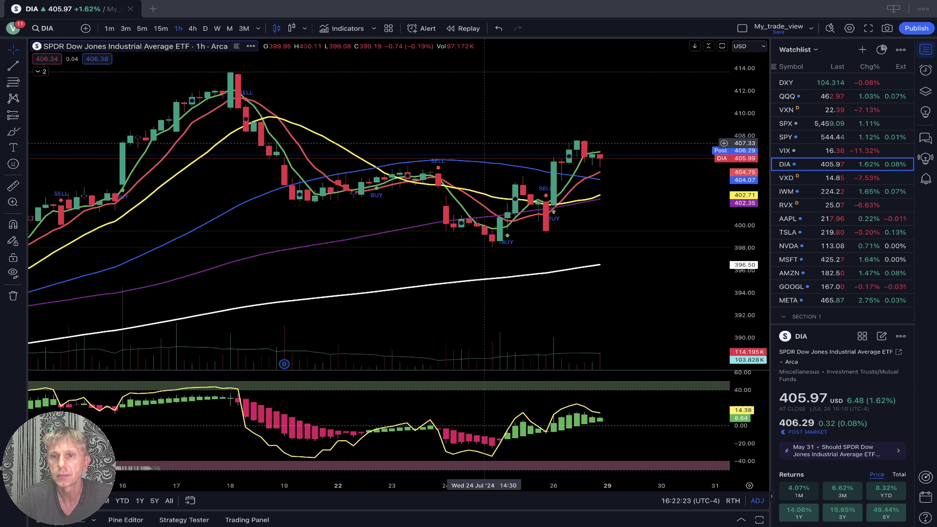
key("Down")
key("Down")
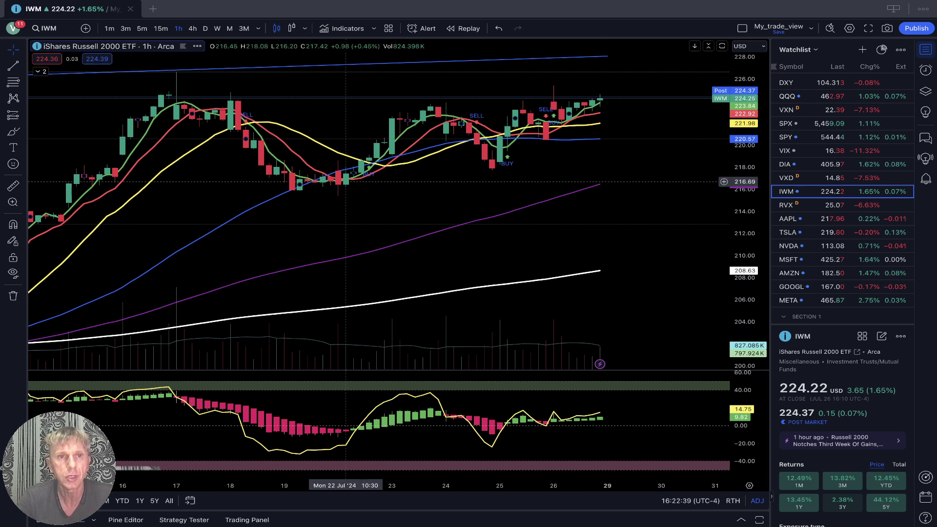
Check IWM on 4-hour and daily candles, then open the RVX daily chart.
left_click(192, 28)
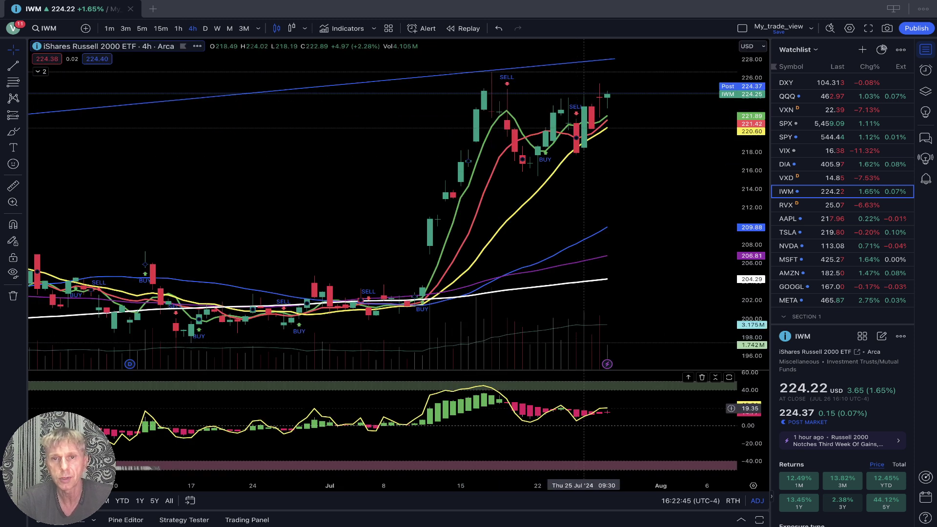
left_click(204, 28)
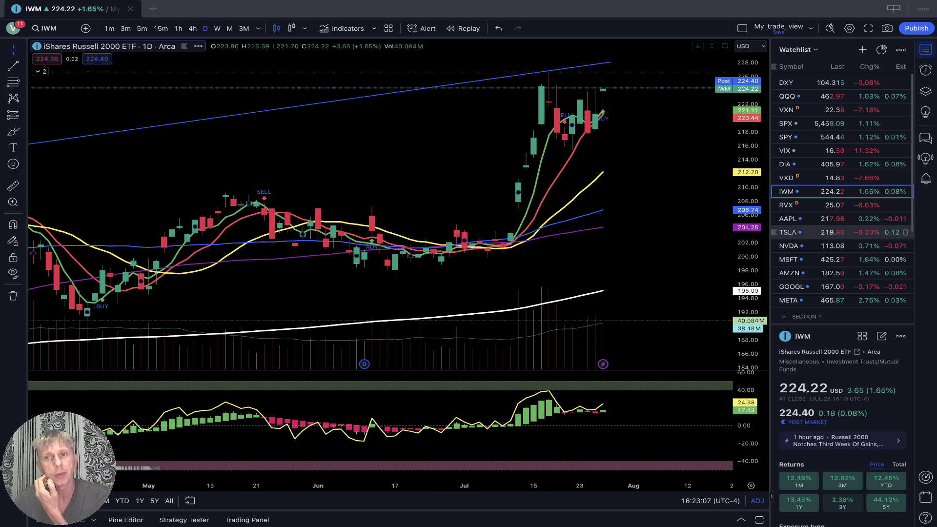
left_click(800, 205)
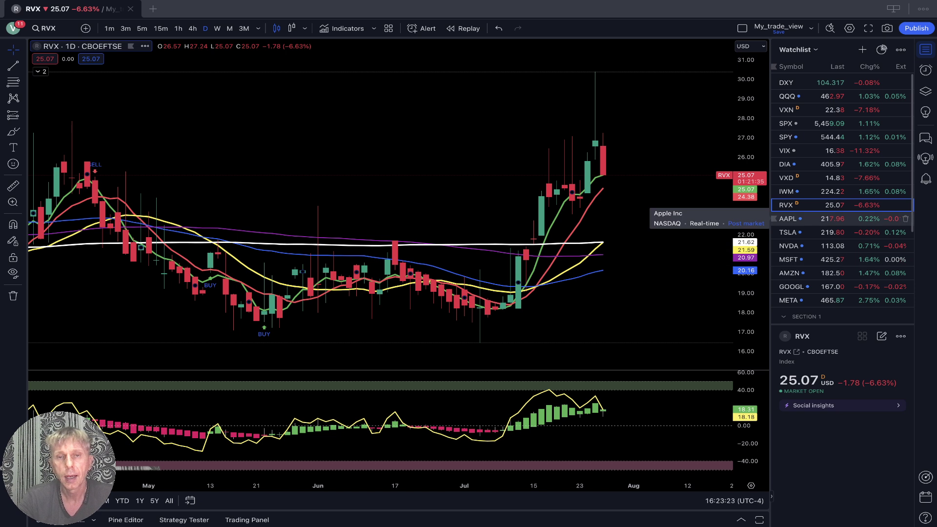
Load Apple's AAPL chart from the watchlist.
left_click(788, 218)
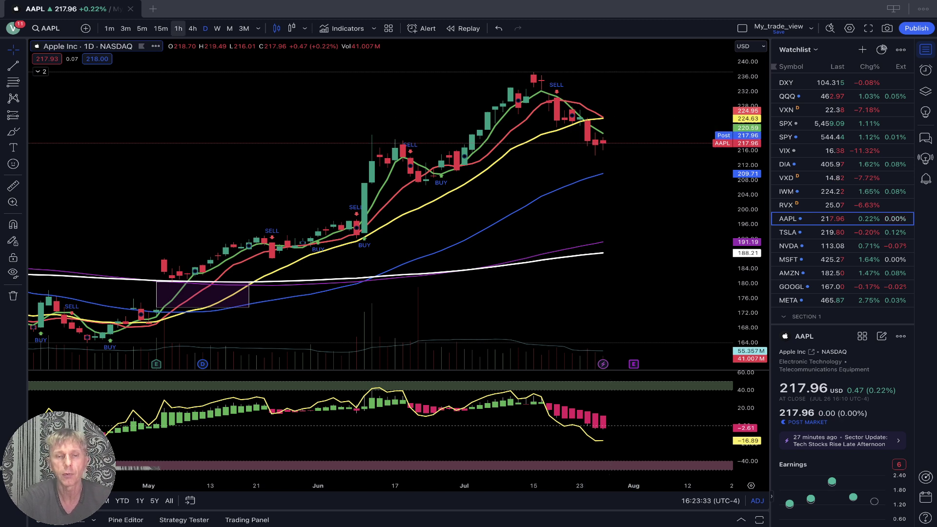
View AAPL on 4-hour, then 1-hour candles, panning to the most recent hourly bars.
left_click(192, 28)
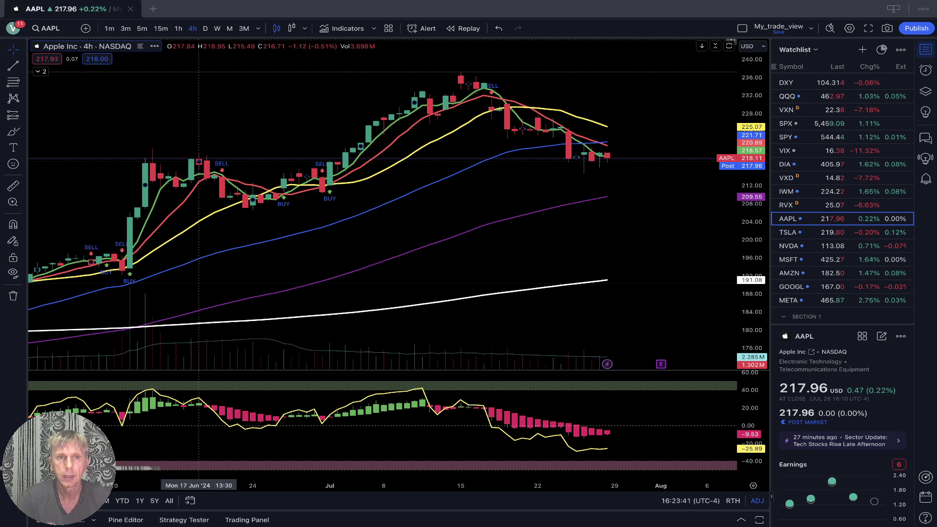
left_click(178, 28)
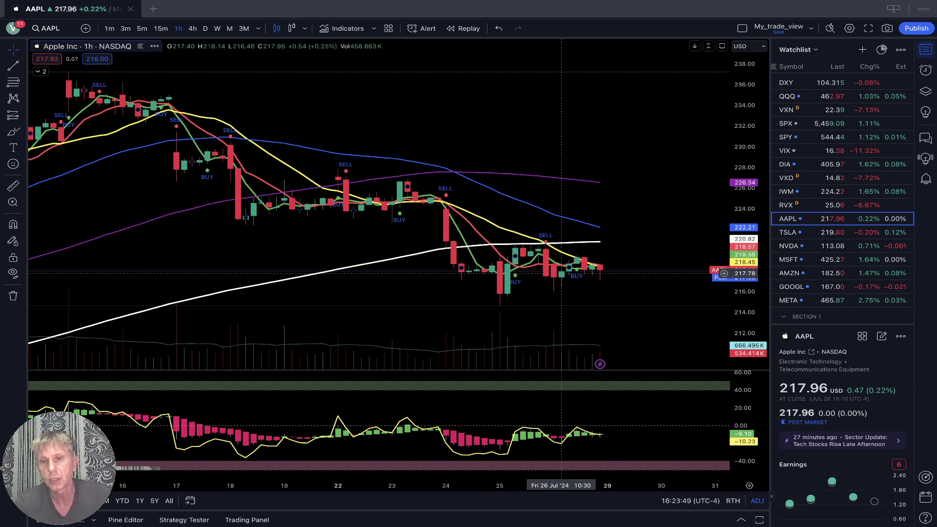
scroll(465, 305, "left", 4)
left_click_drag(465, 304, 383, 299)
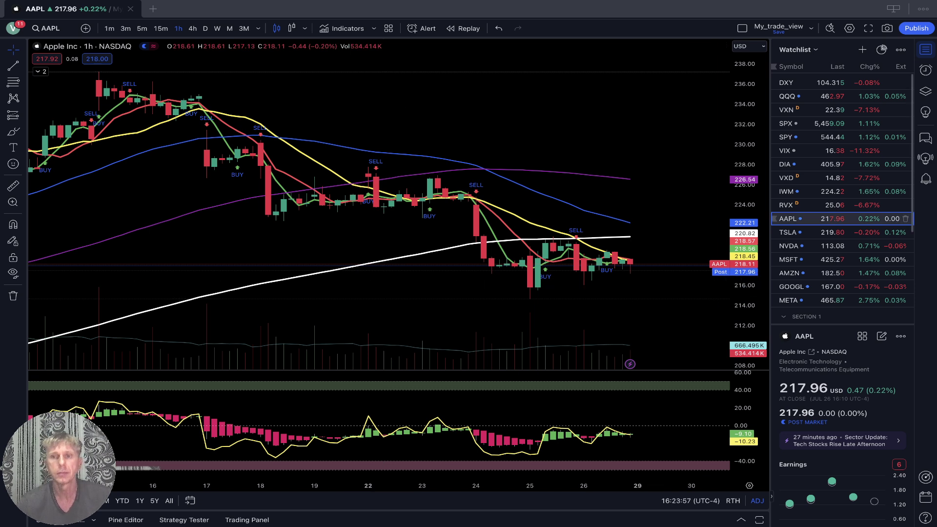
Review TSLA on 4-hour and daily bars, widen its daily rectangle, then load NVDA.
left_click(800, 232)
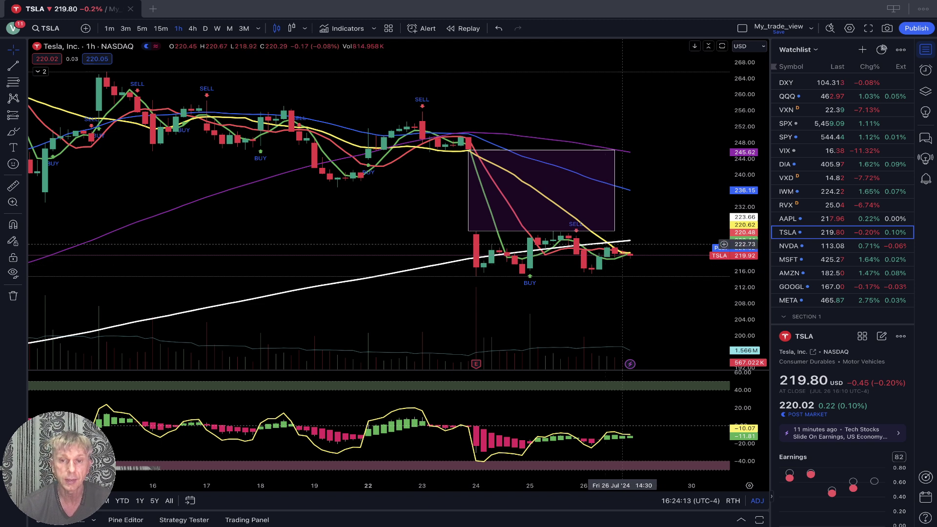
left_click(193, 28)
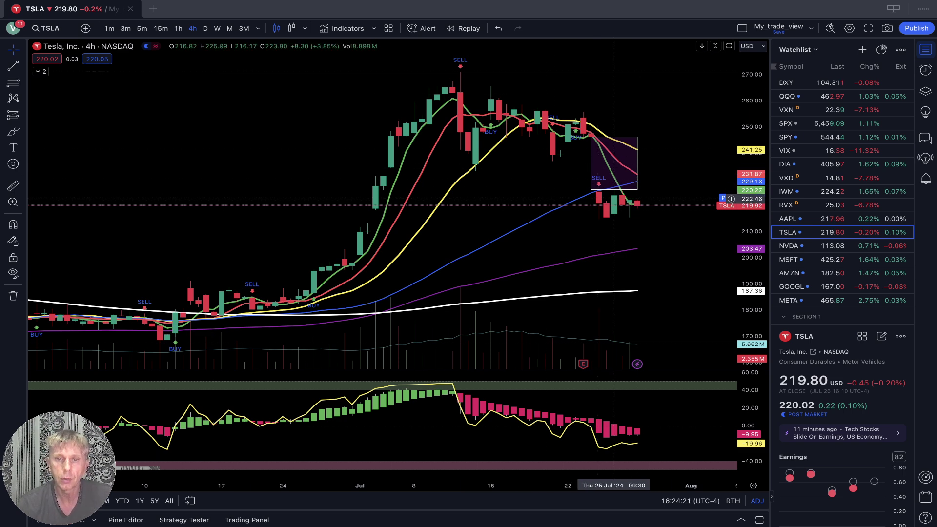
left_click(205, 28)
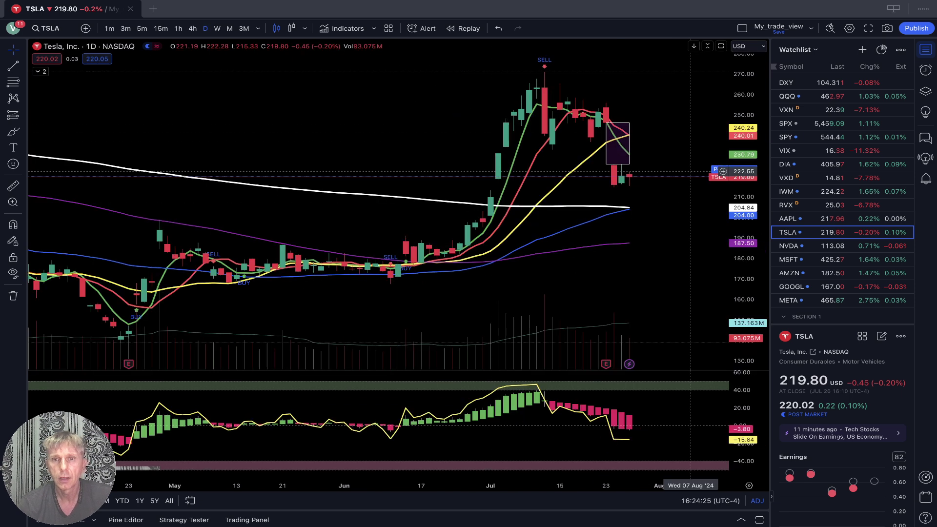
mouse_move(629, 143)
left_mouse_down()
mouse_move(668, 143)
mouse_move(659, 143)
left_mouse_up()
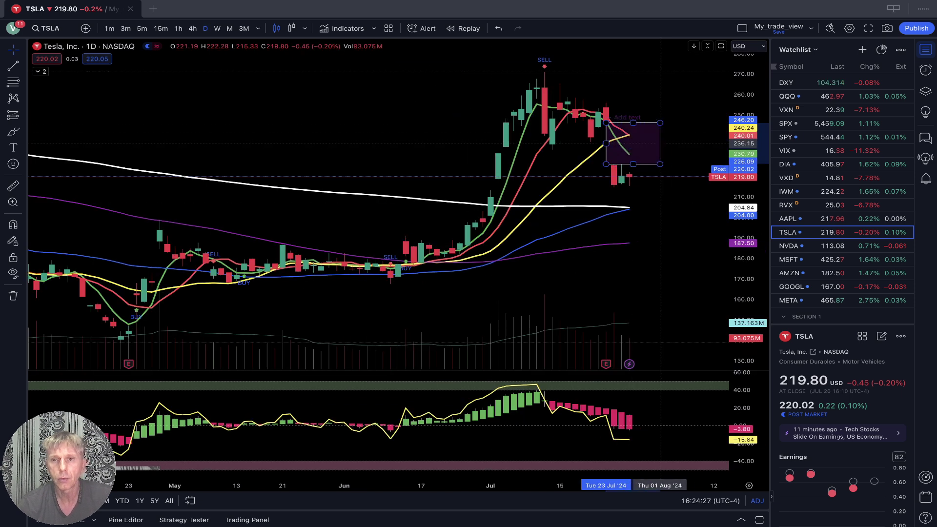
left_click(629, 185)
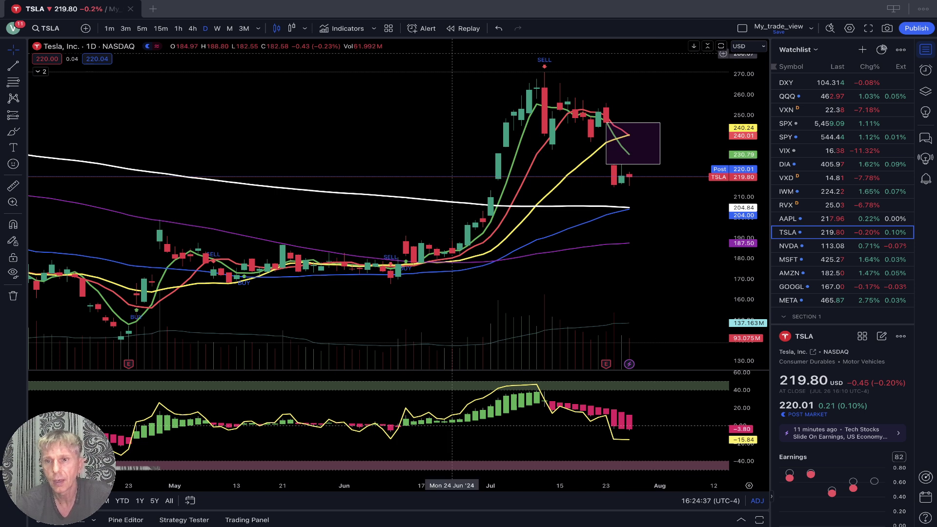
left_click(805, 246)
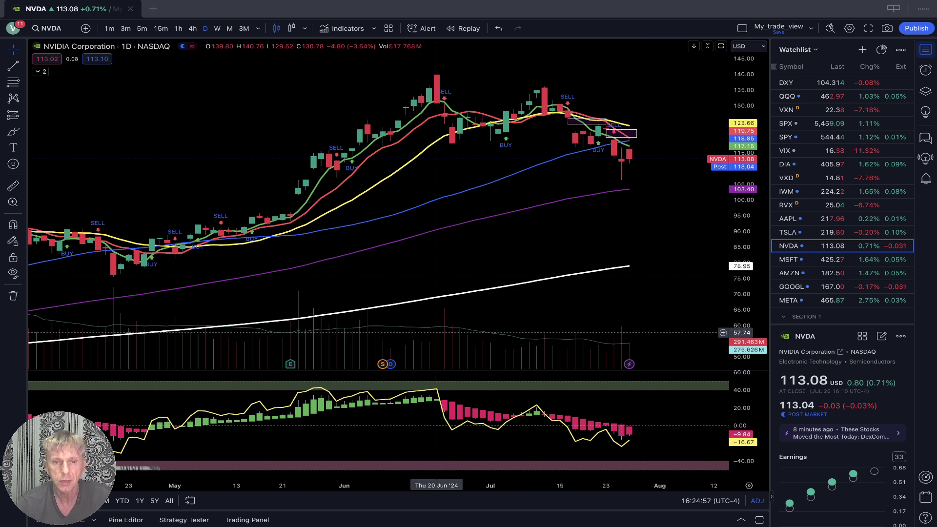
Zoom twice into recent NVDA daily bars, view 4-hour and hourly, then load MSFT.
left_click(369, 471)
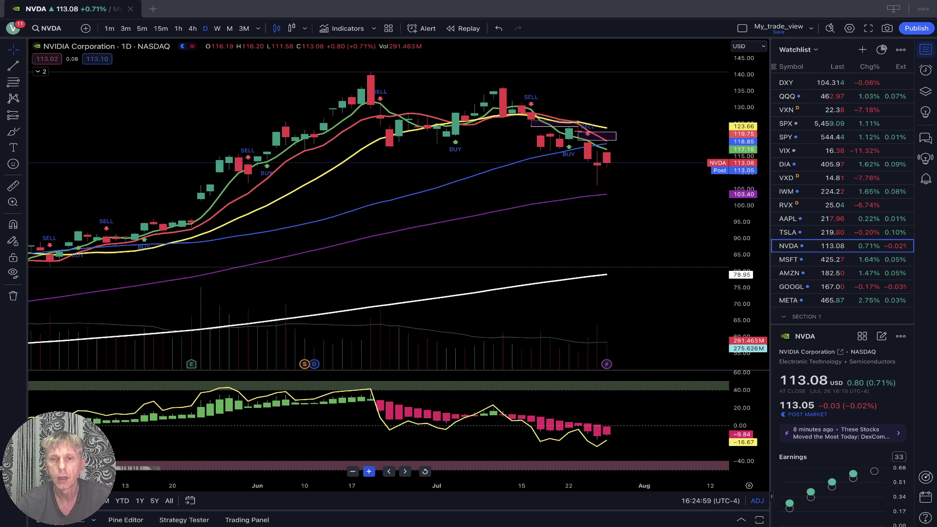
left_click(369, 471)
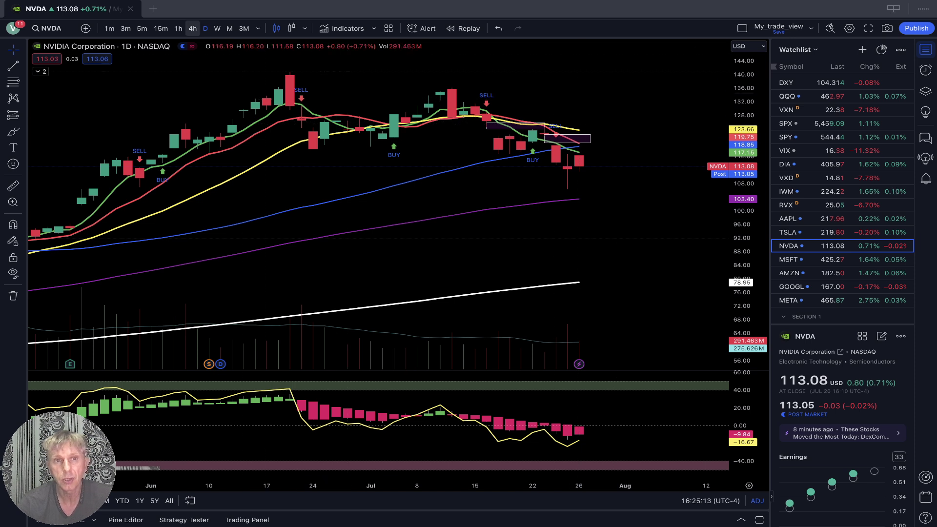
left_click(192, 28)
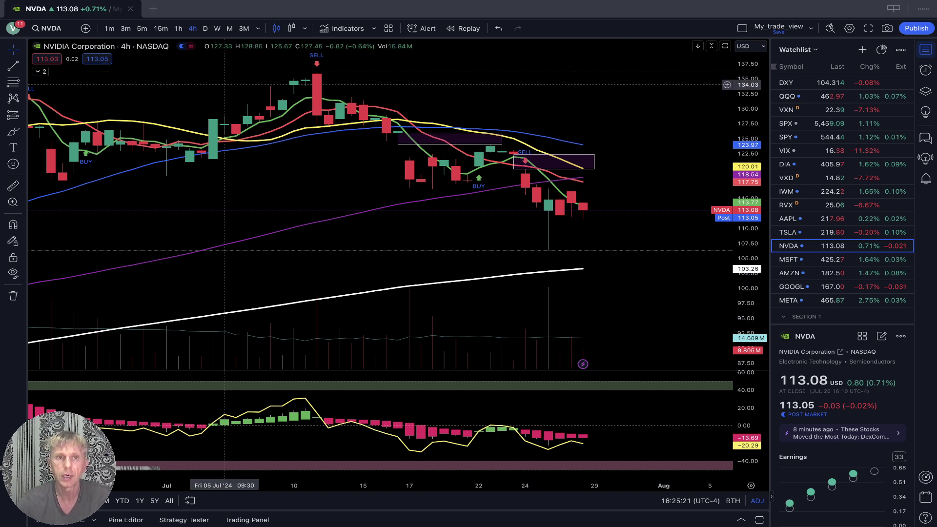
left_click(178, 28)
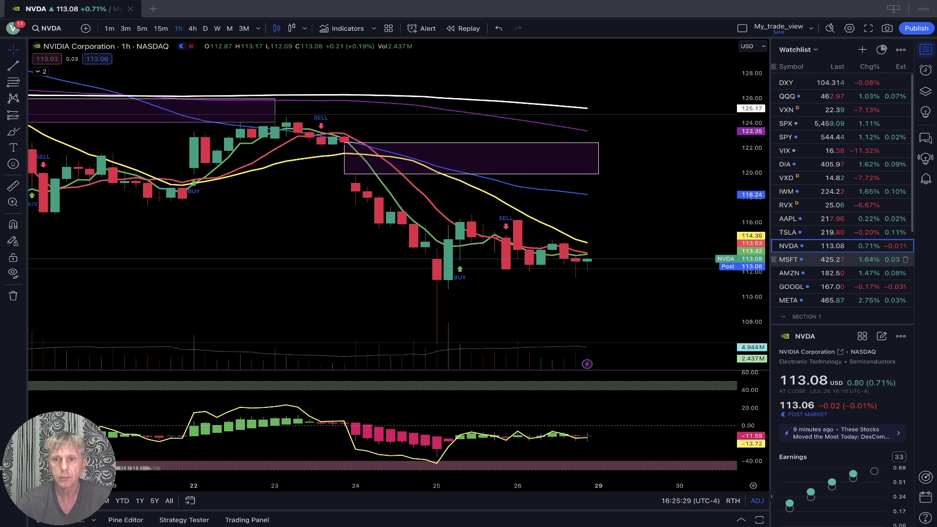
left_click(829, 259)
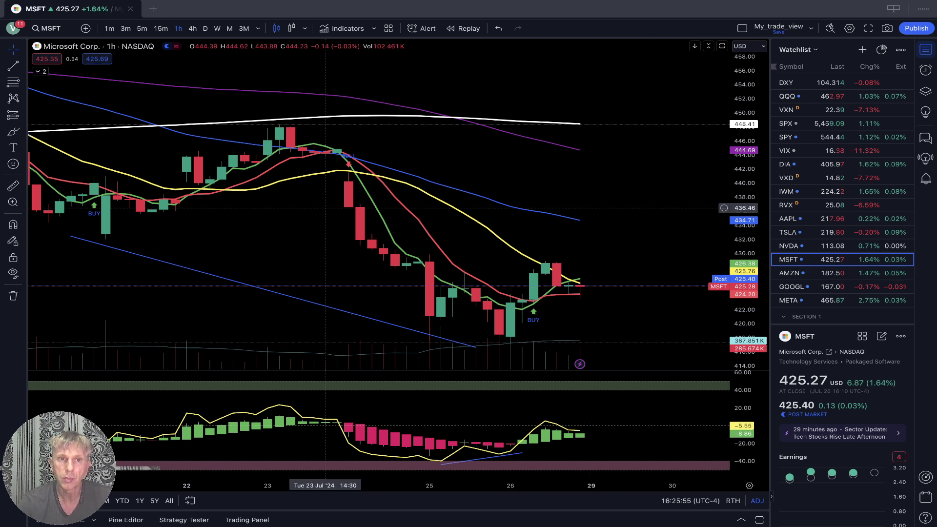
Delete MSFT's blue trend lines from price and oscillator panes, view 4h and daily, load AMZN.
left_click(192, 29)
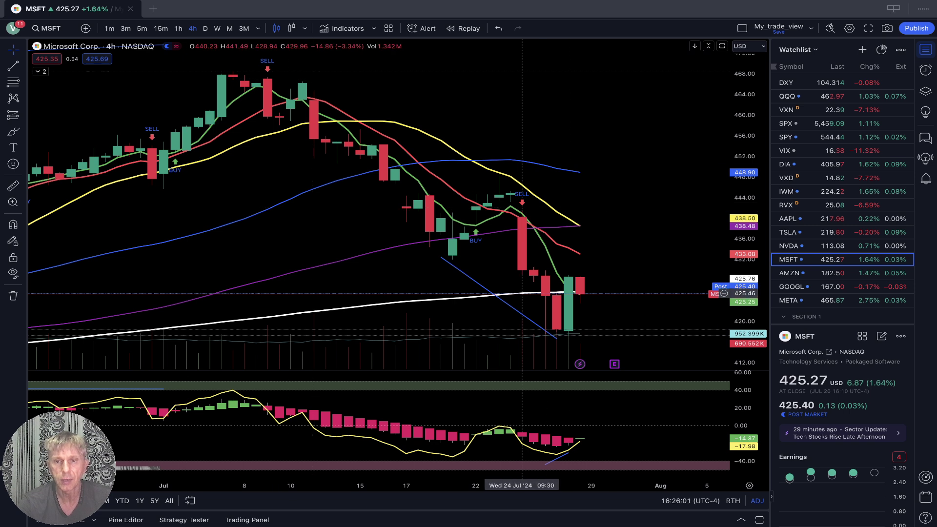
left_click(511, 308)
key("Delete")
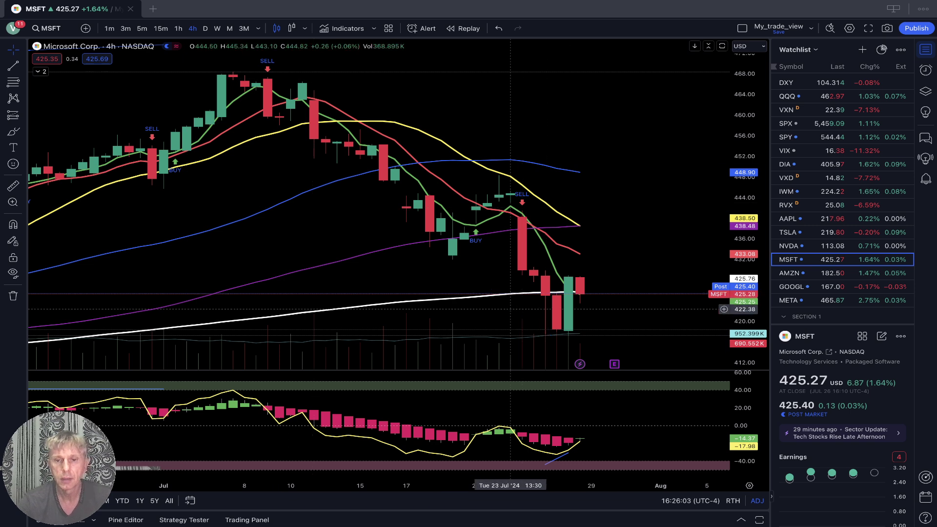
left_click(556, 459)
key("Delete")
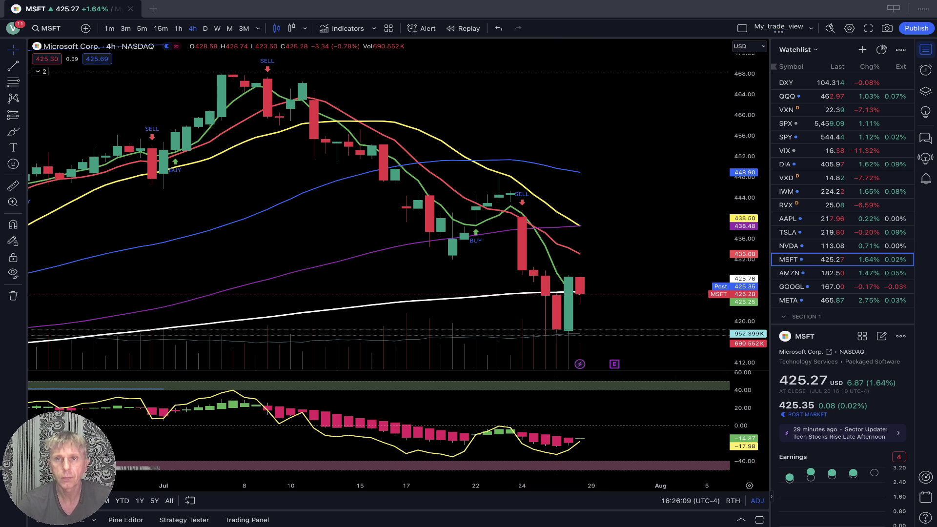
left_click(205, 28)
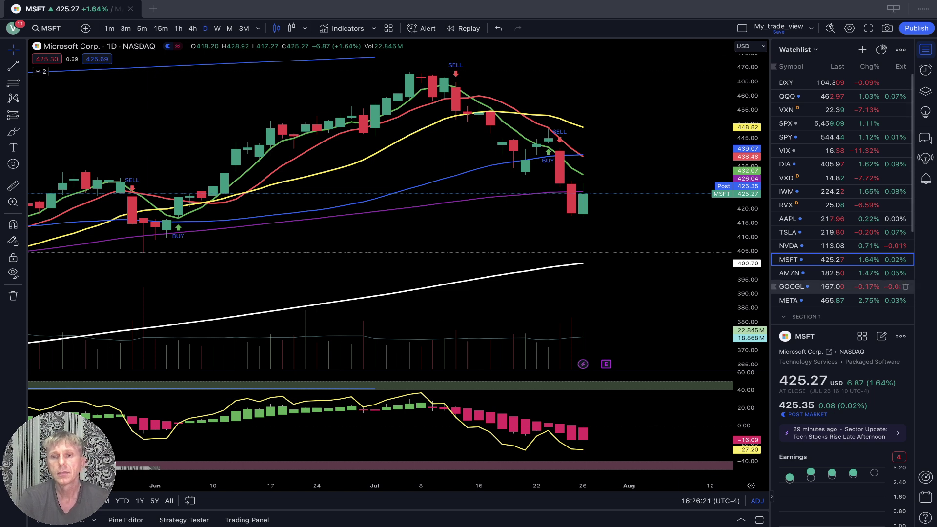
left_click(789, 273)
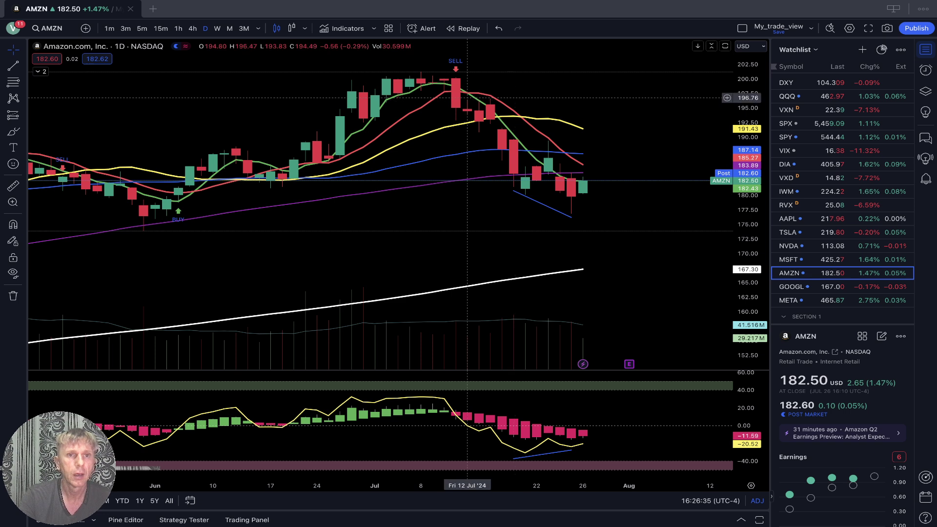
View AMZN on 4-hour then 1-hour bars, then switch to GOOGL.
left_click(192, 29)
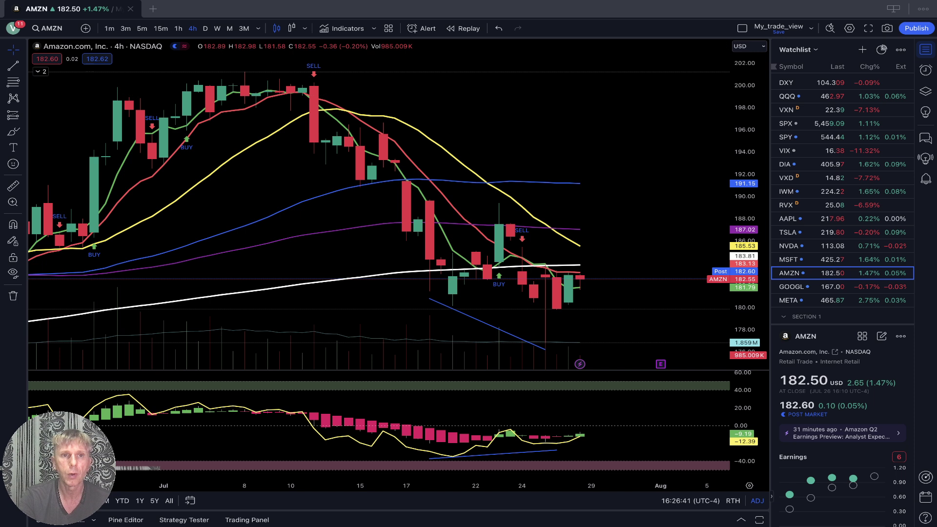
left_click(178, 28)
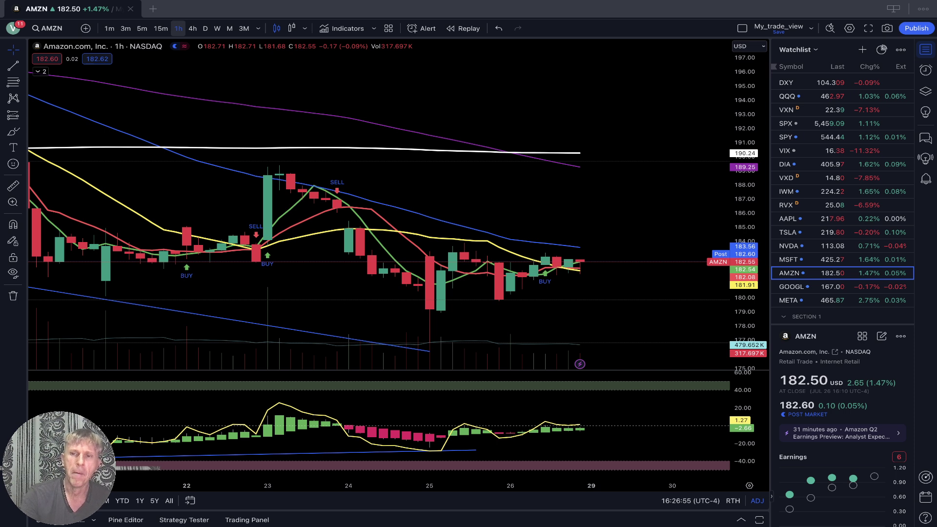
left_click(791, 286)
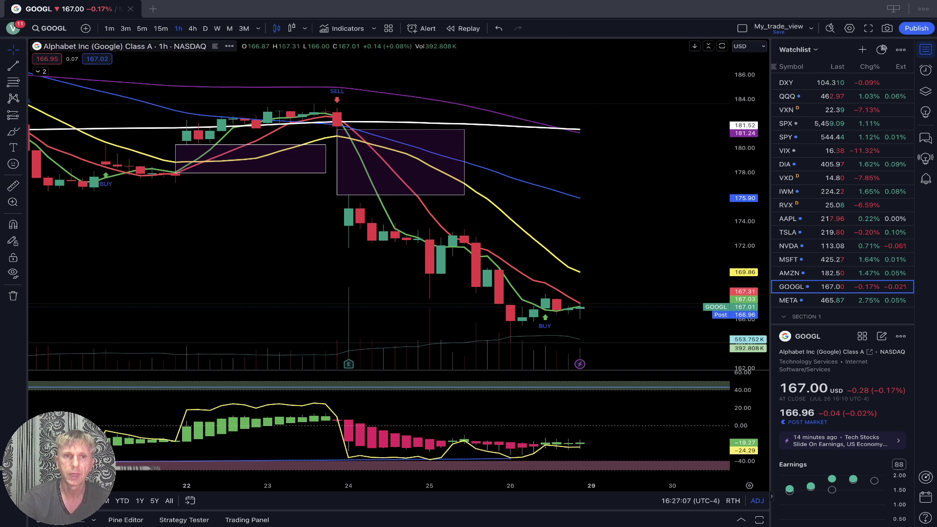
View GOOGL on 4-hour then daily bars, then switch to META.
left_click(193, 28)
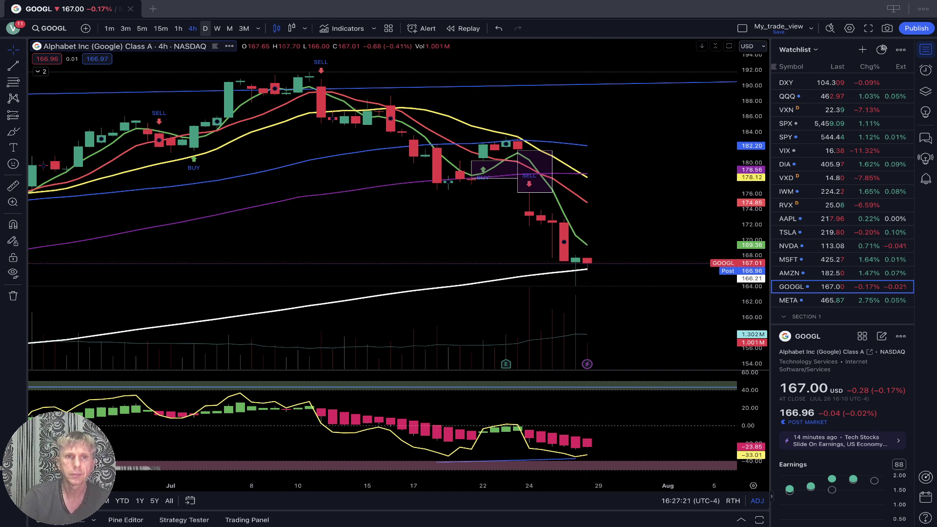
left_click(205, 29)
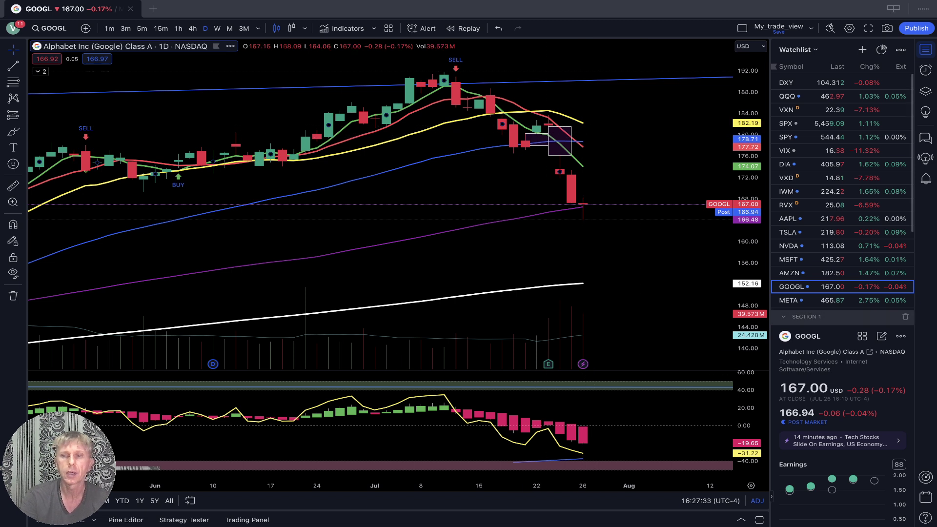
left_click(790, 300)
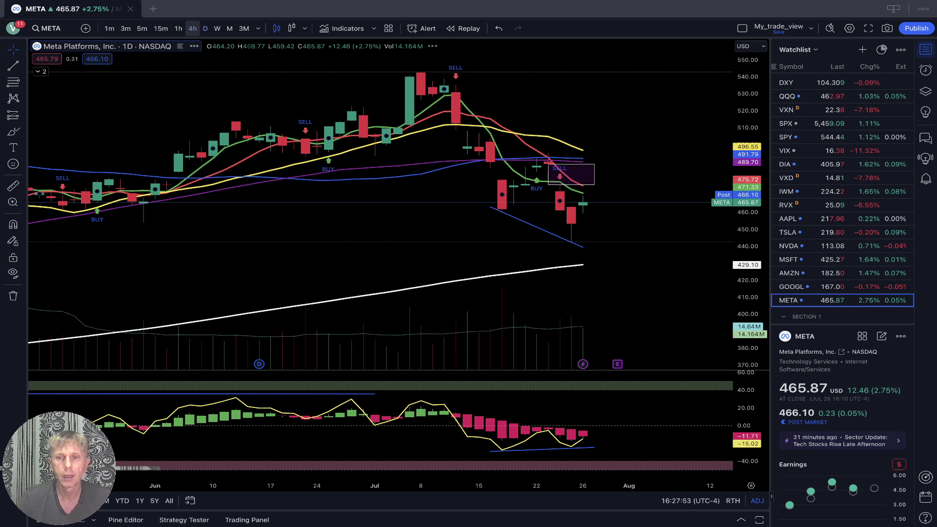
Move META's oscillator trend line start to 17 Jul, view 1-hour, then show DXY daily.
left_click(193, 28)
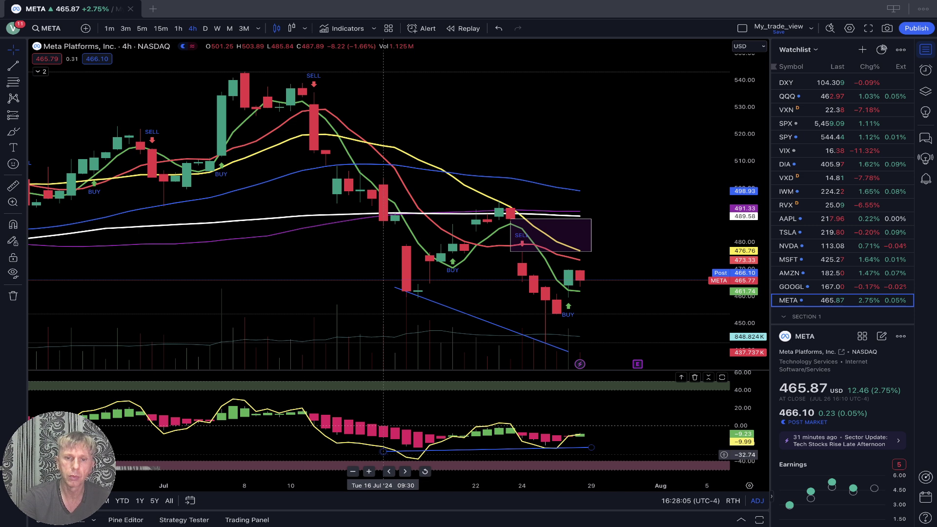
left_click_drag(384, 452, 406, 460)
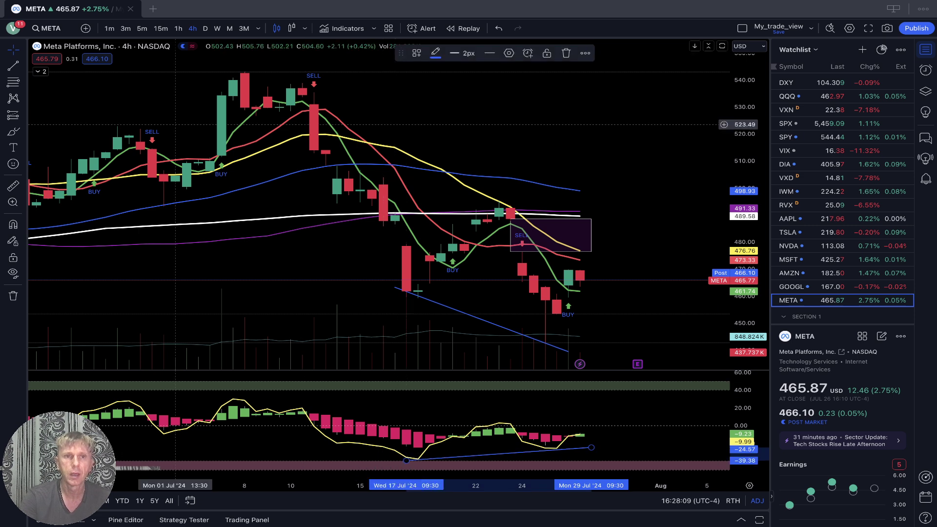
left_click(178, 28)
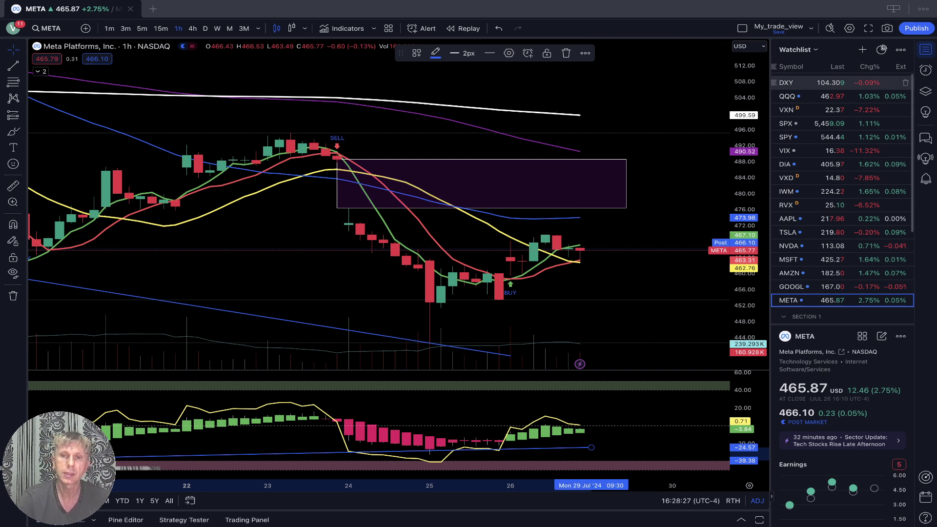
left_click(800, 82)
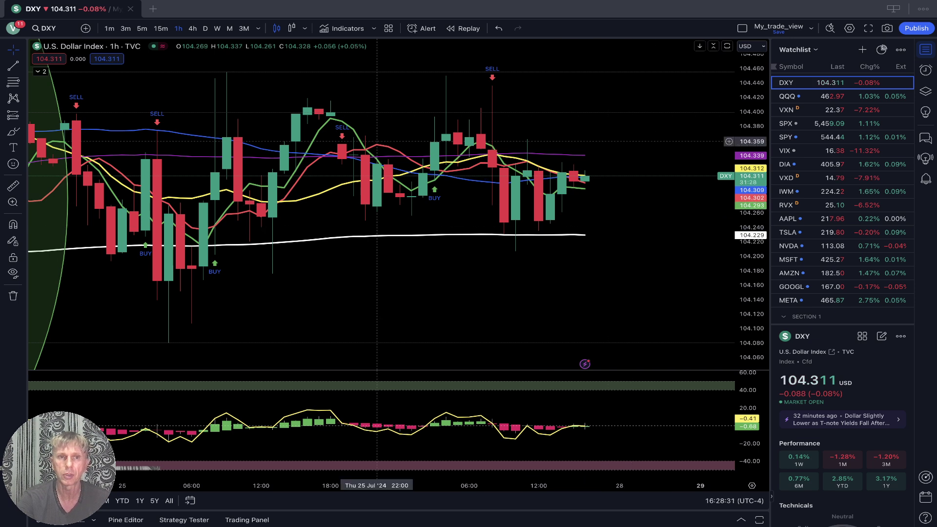
left_click(205, 28)
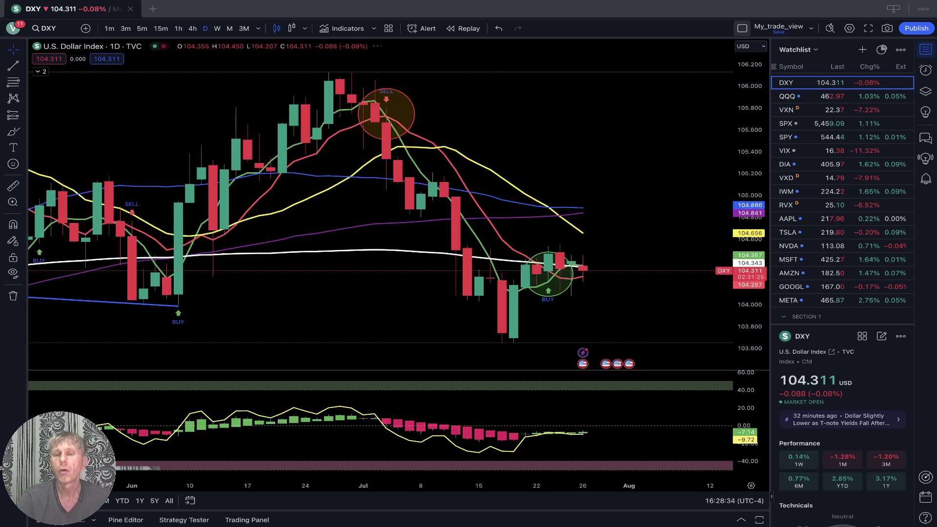